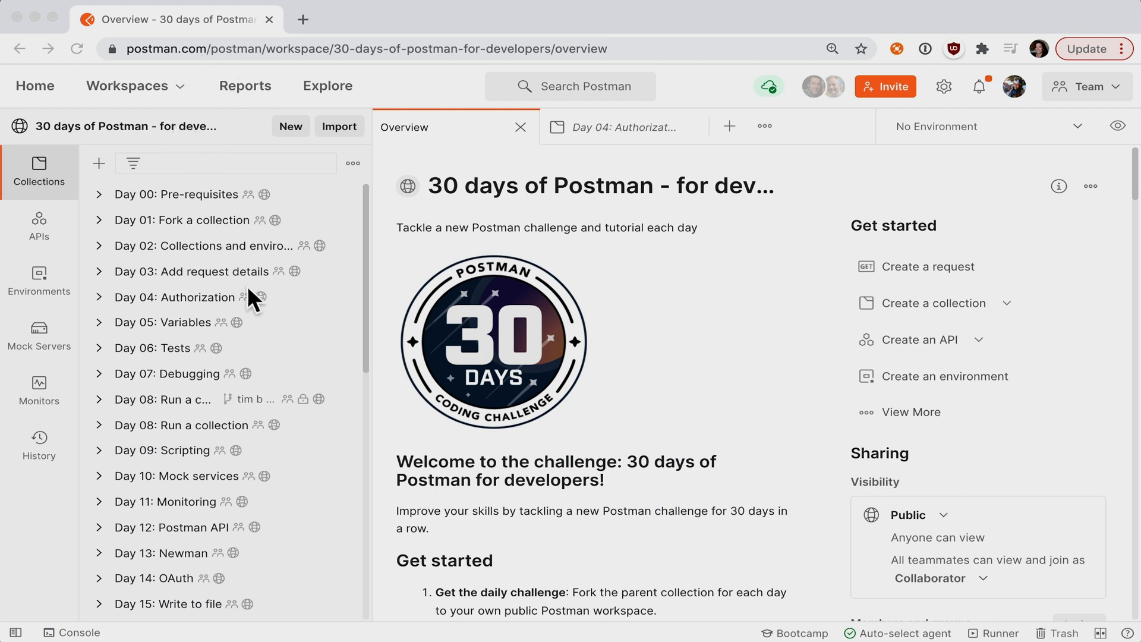
scroll(248, 288, down, 1)
scroll(248, 287, down, 1)
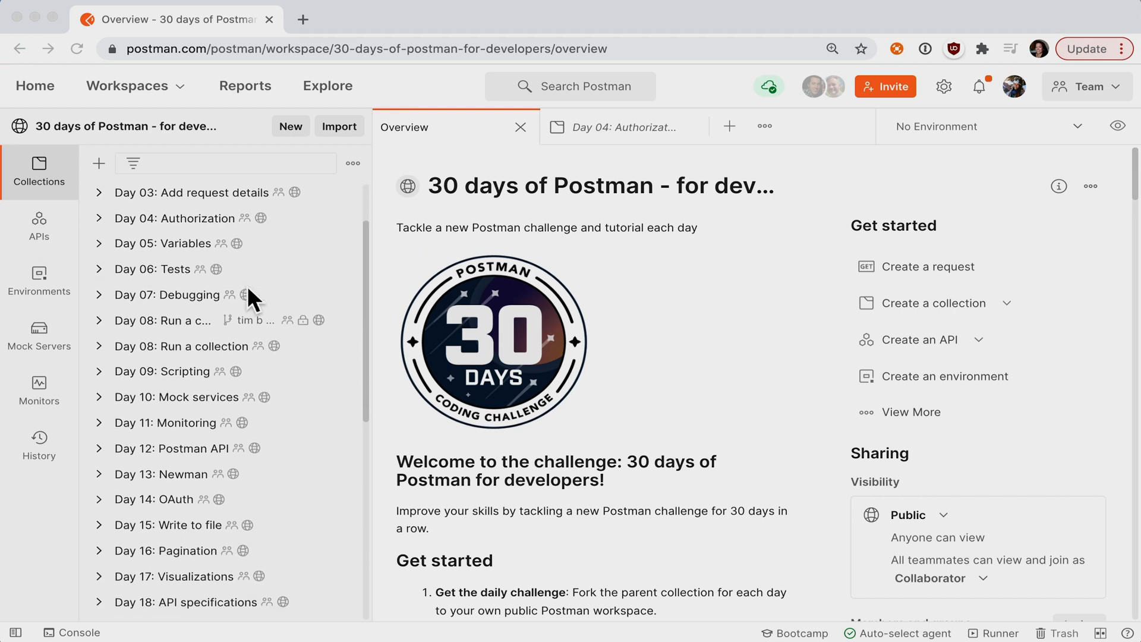
scroll(248, 288, down, 1)
scroll(249, 288, down, 2)
scroll(248, 288, down, 1)
scroll(249, 288, down, 1)
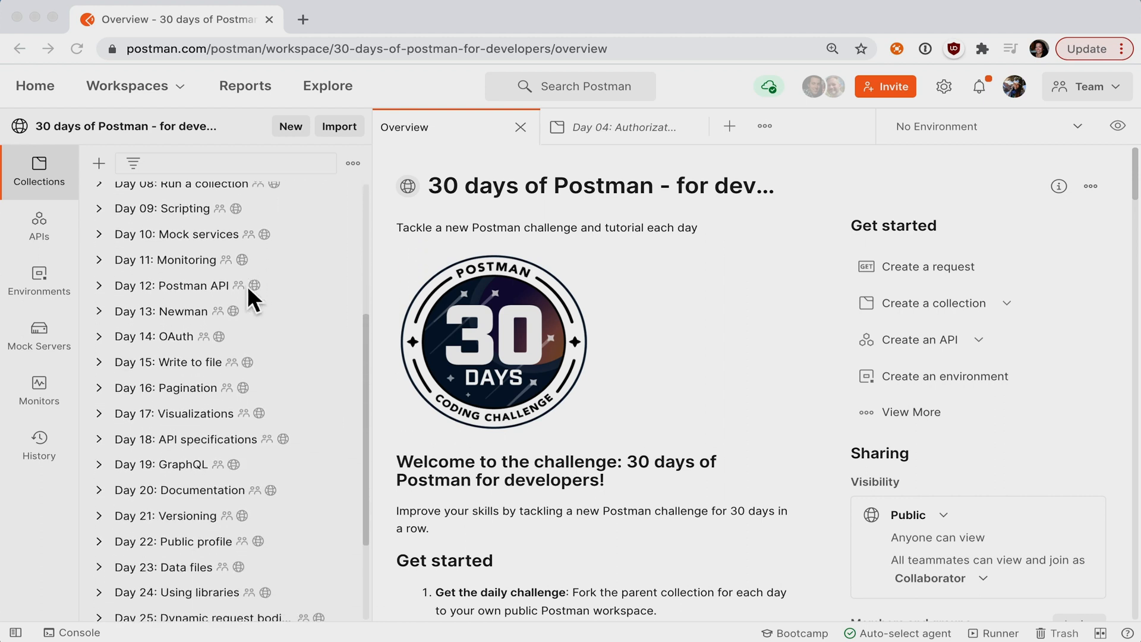
scroll(248, 289, down, 1)
scroll(249, 288, down, 1)
scroll(249, 288, down, 1)
scroll(249, 288, down, 1)
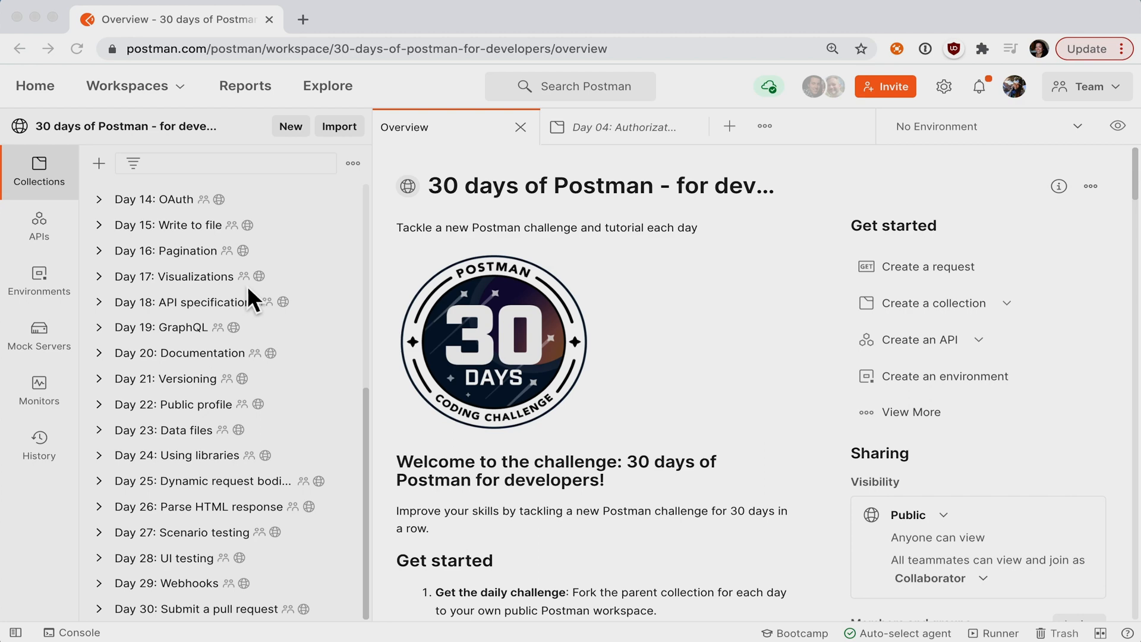
scroll(249, 288, up, 1)
scroll(249, 288, up, 5)
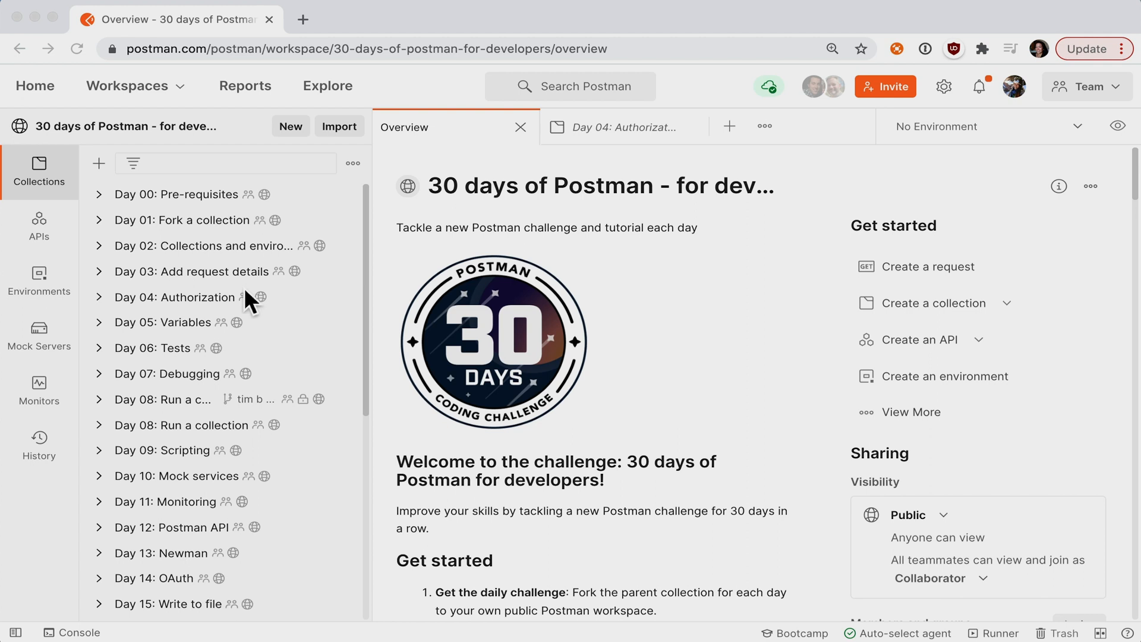
Step: Show the Day 04: Authorization collection with its Day 4 instructions panel alongside
click(202, 303)
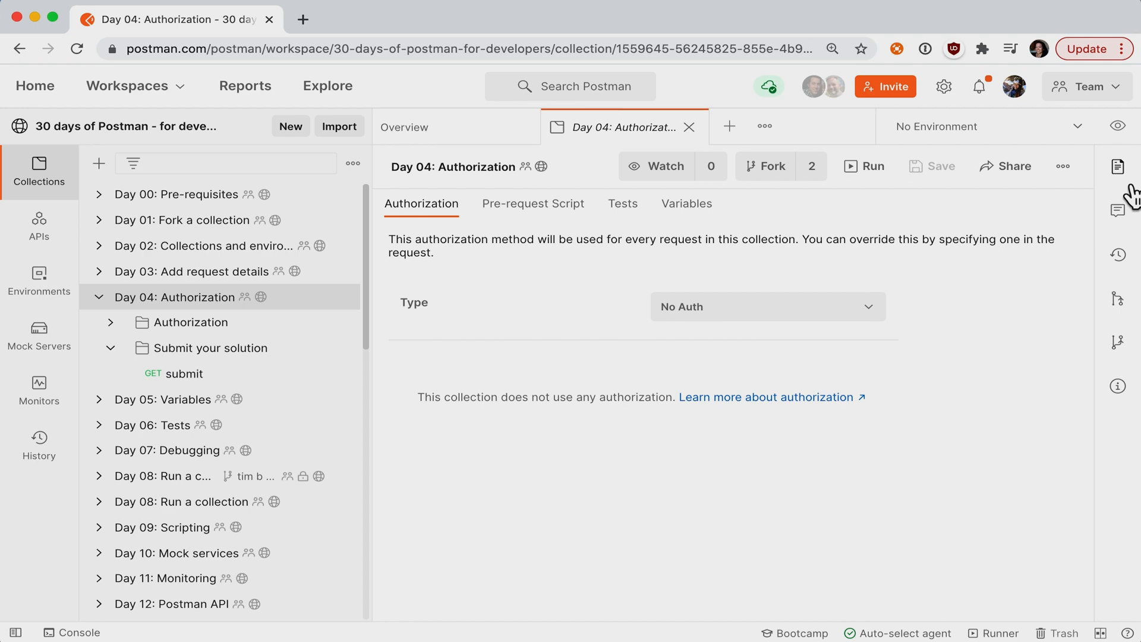
click(1118, 169)
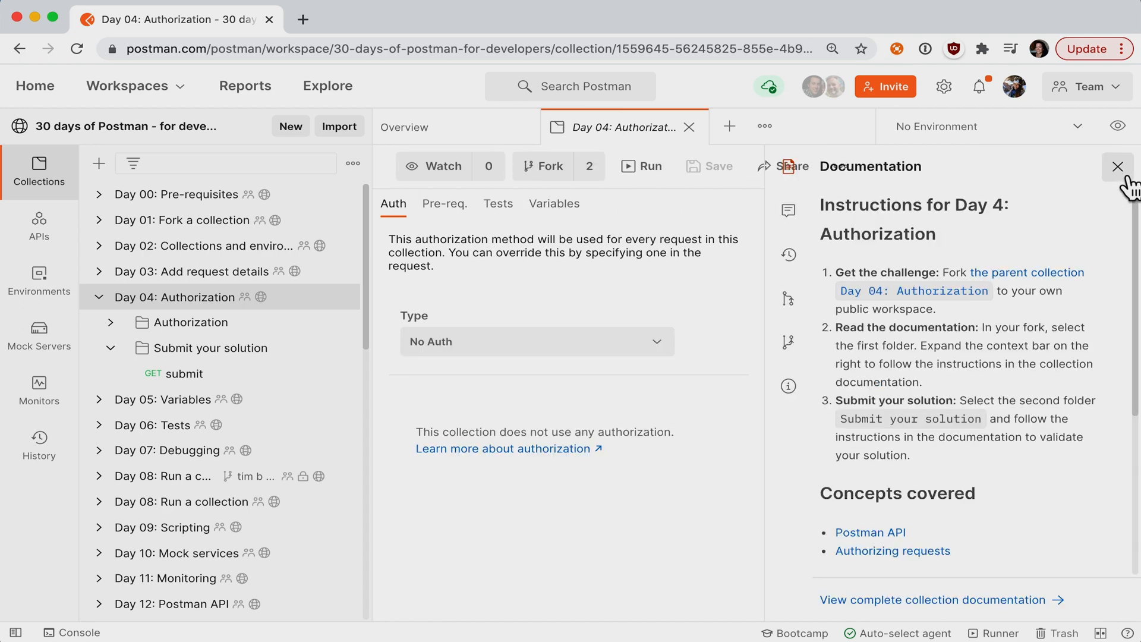
Step: View the complete Day 04: Authorization documentation page with its authorization steps
click(966, 600)
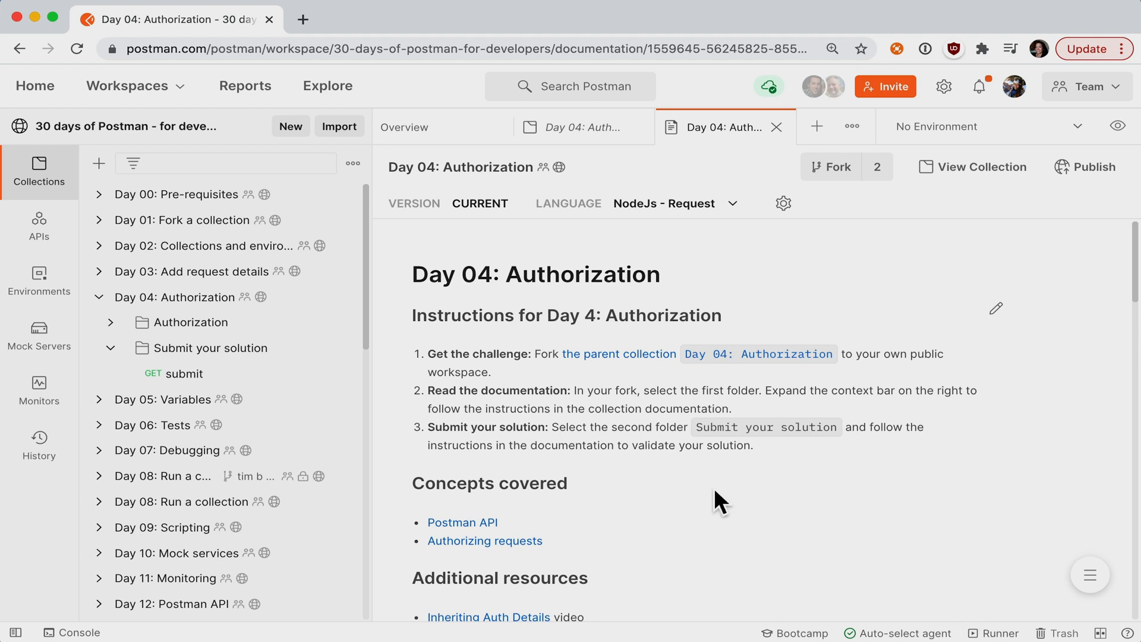
scroll(720, 456, down, 1)
scroll(720, 455, down, 1)
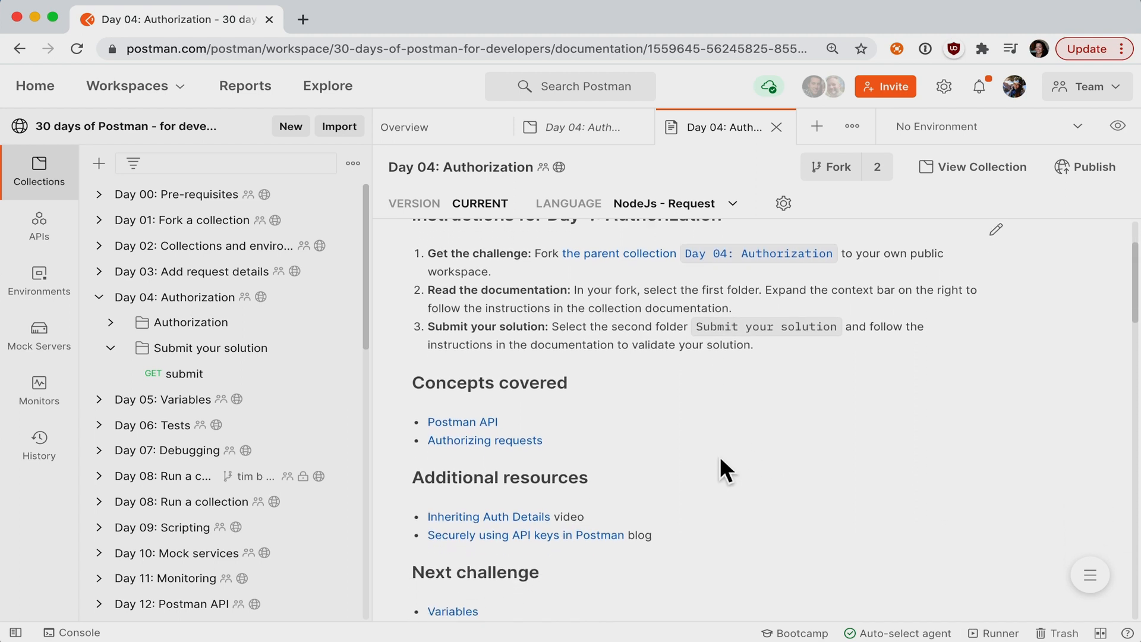
scroll(719, 455, down, 1)
scroll(719, 455, down, 1)
scroll(720, 455, down, 1)
scroll(720, 456, down, 1)
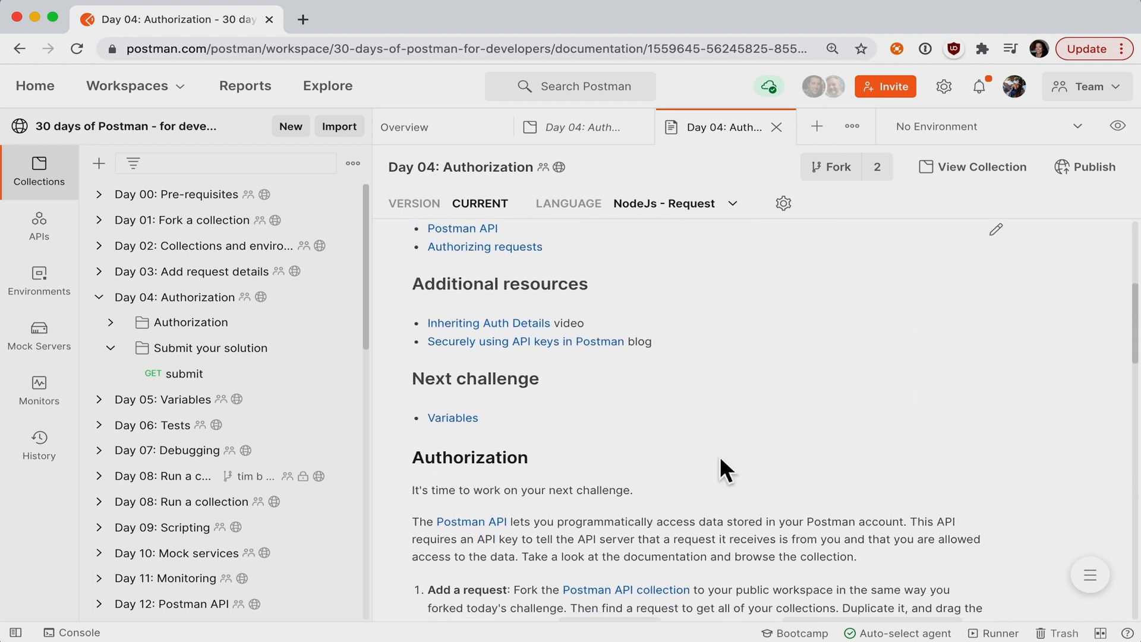
scroll(719, 456, down, 1)
scroll(719, 465, down, 1)
scroll(720, 465, down, 1)
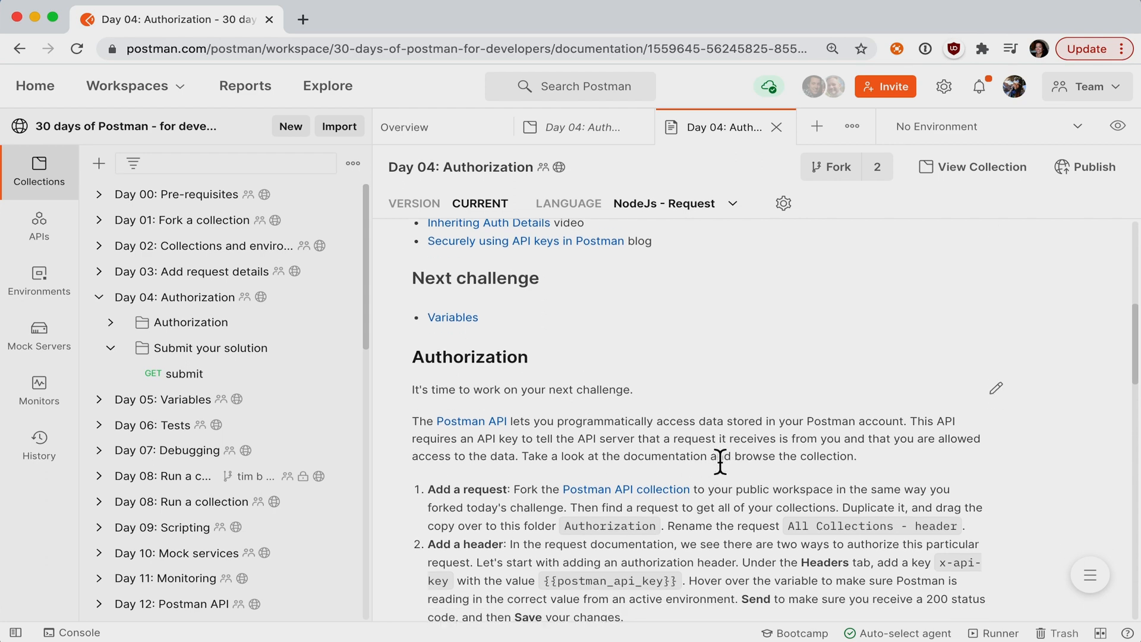
scroll(720, 464, down, 2)
scroll(719, 462, down, 2)
scroll(719, 462, down, 1)
scroll(720, 462, down, 1)
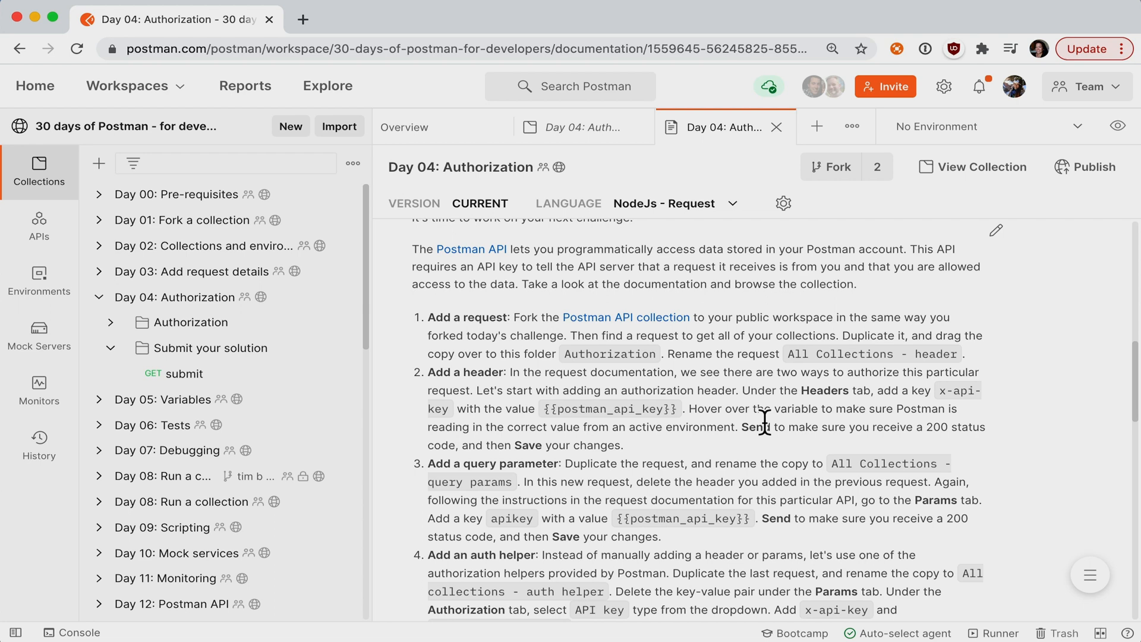
Step: Add a blank untitled GET request, then go back to the Day 04 documentation
click(827, 134)
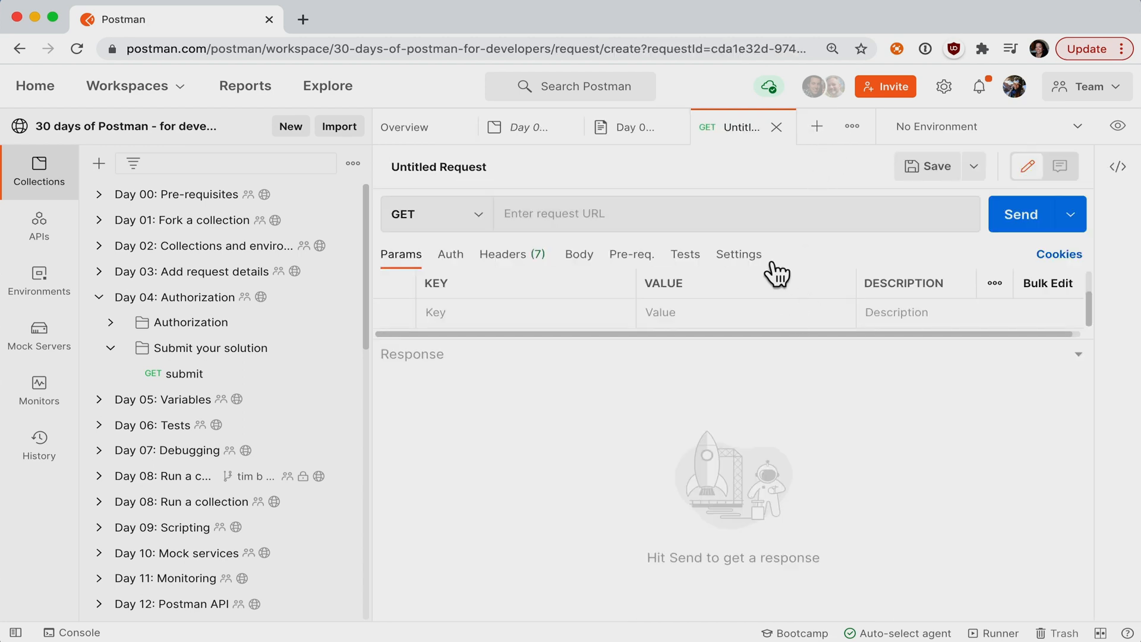
click(658, 153)
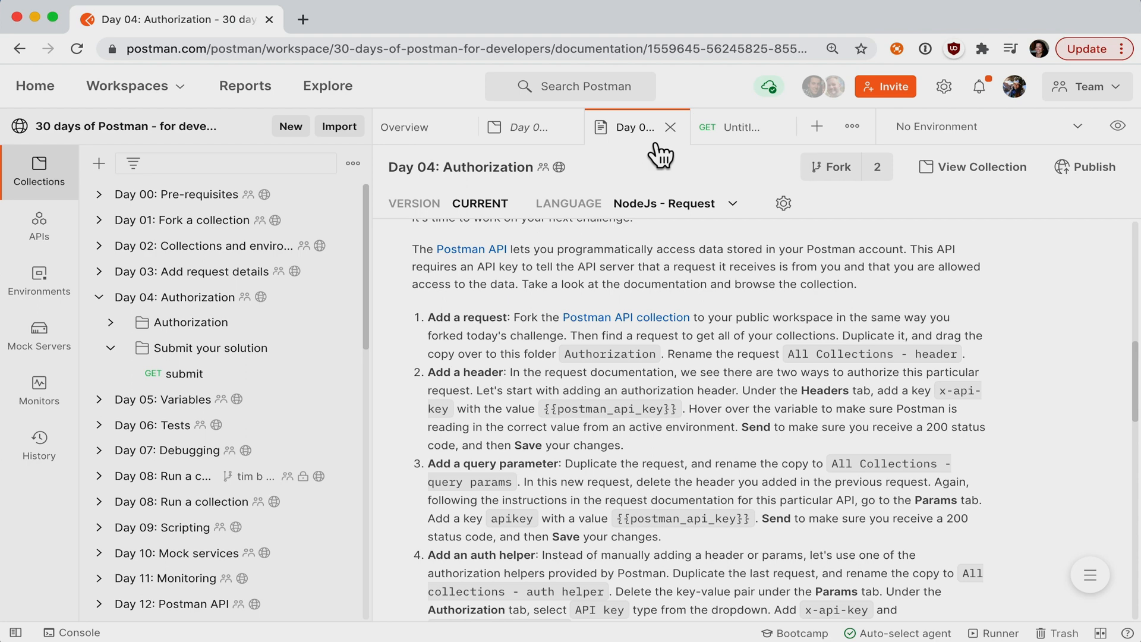
Step: View the submit request under Submit your solution, then return to the 30 days of Postman overview
click(183, 377)
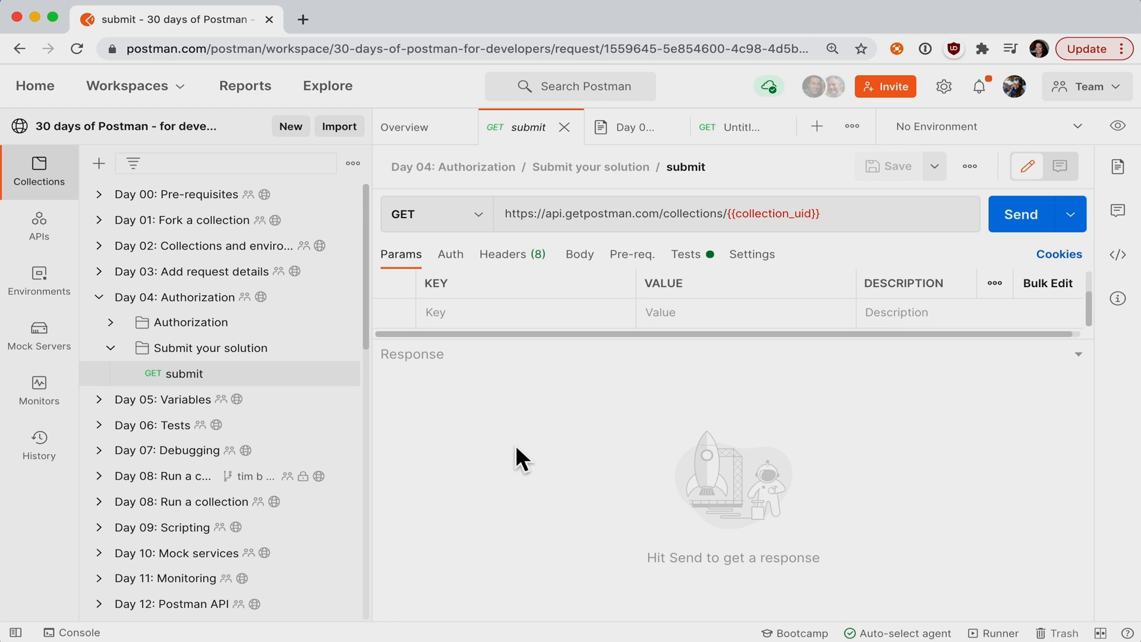
click(165, 129)
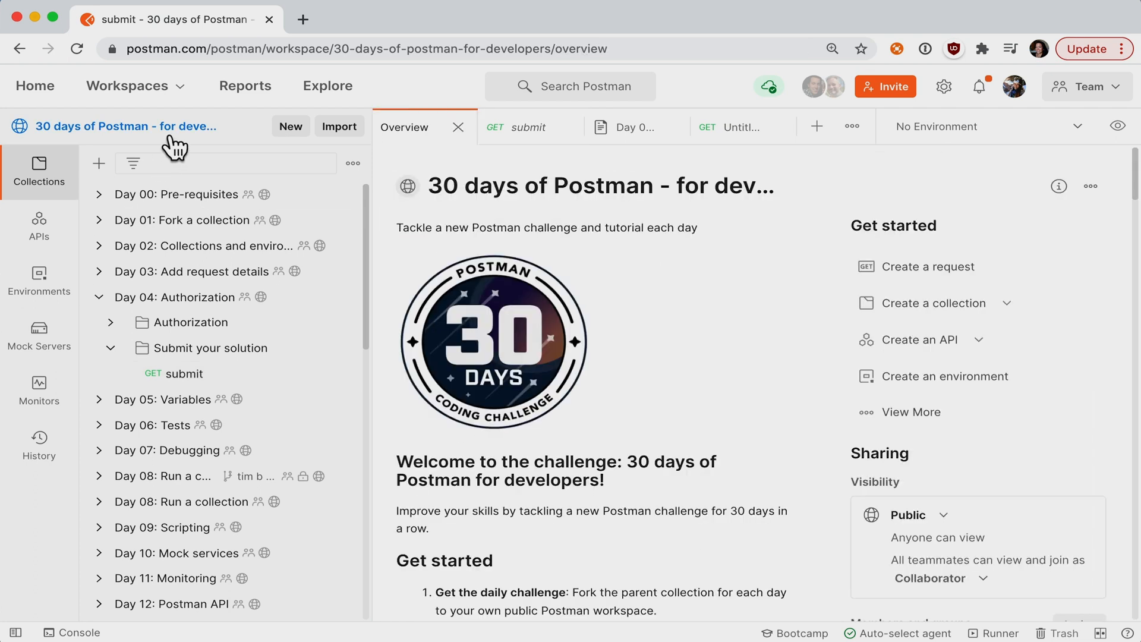